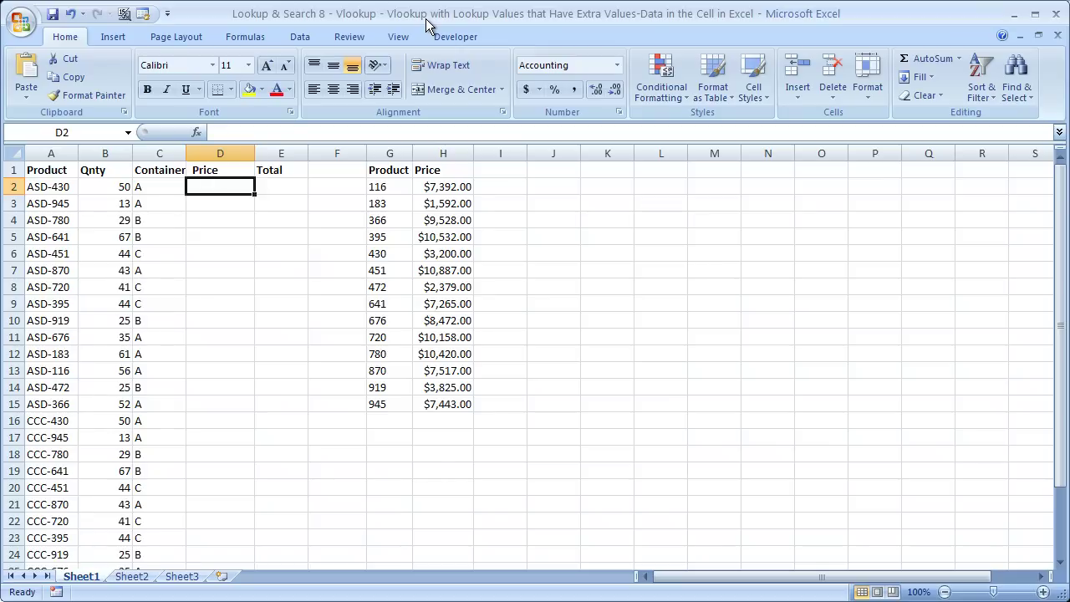
# Inspect the product codes in column A and the lookup table of product numbers and prices.
pyautogui.moveTo(47, 186); pyautogui.dragTo(43, 304)
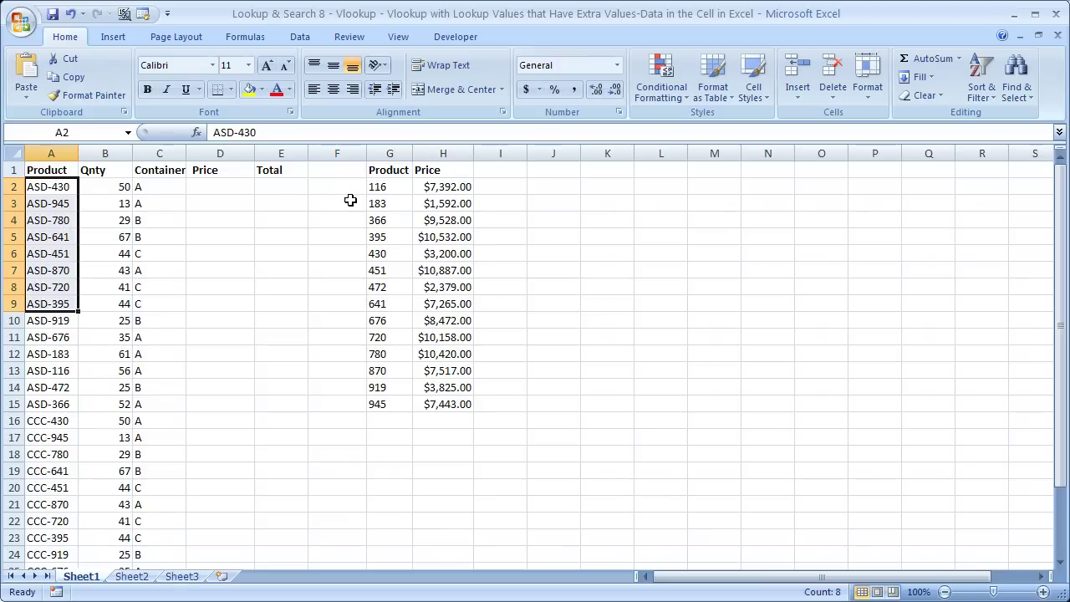
pyautogui.moveTo(380, 186); pyautogui.dragTo(449, 418)
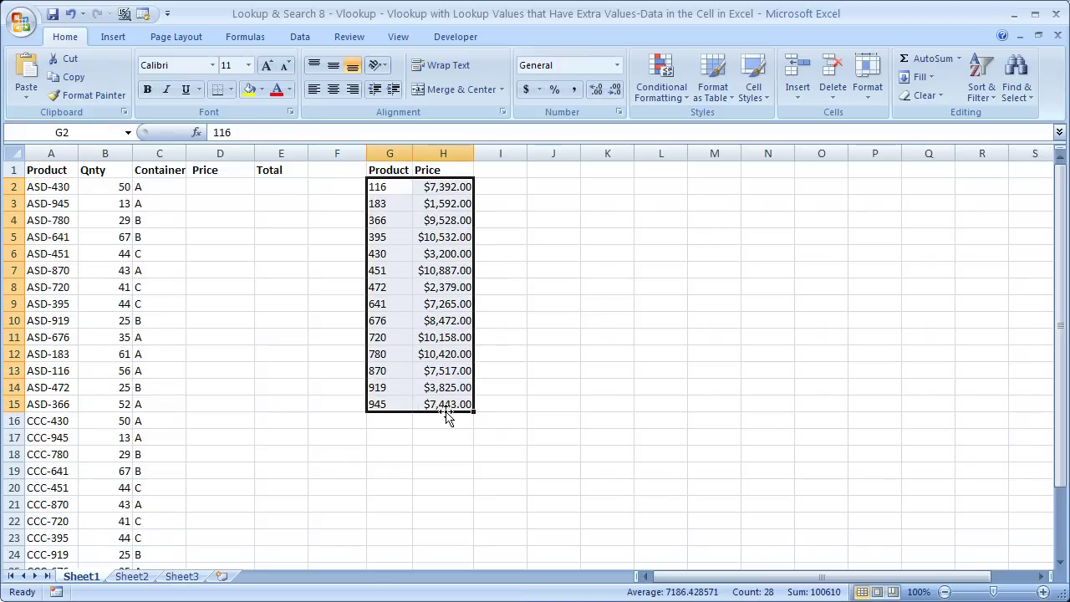
pyautogui.click(217, 188)
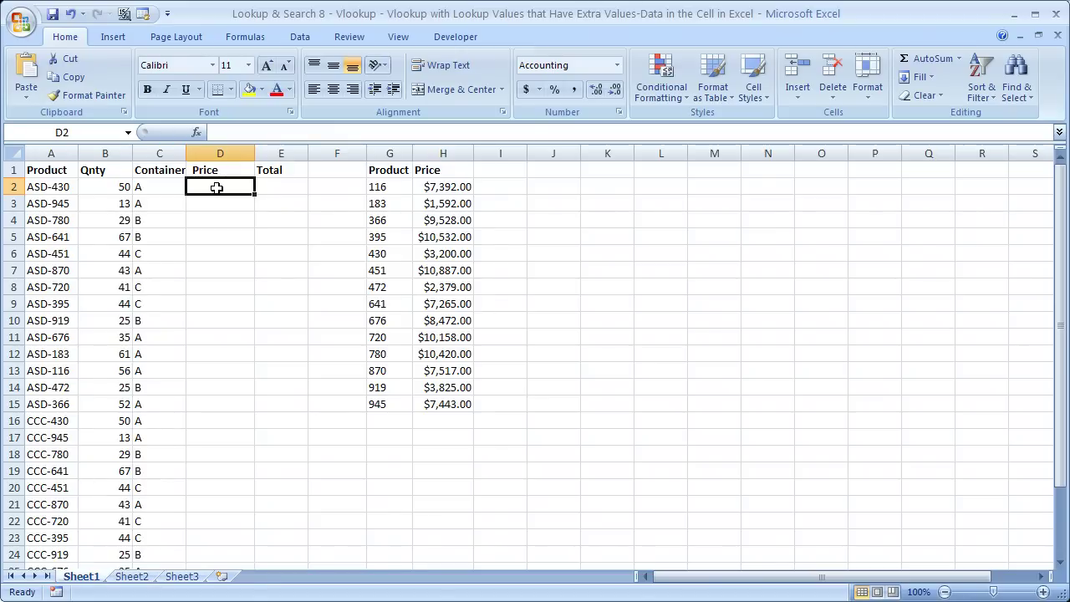
pyautogui.moveTo(49, 172); pyautogui.dragTo(148, 544)
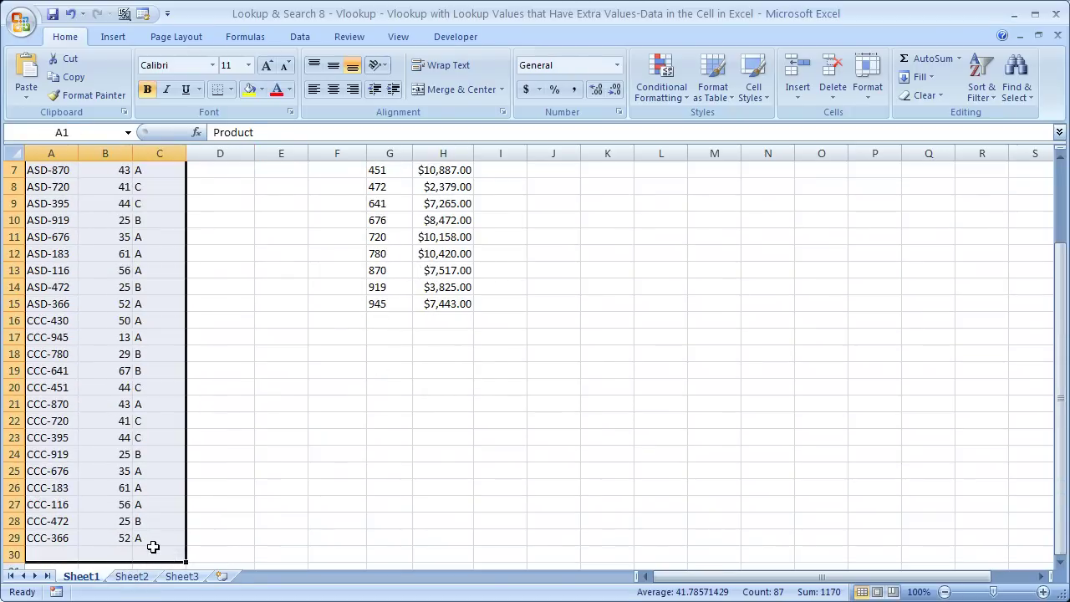
pyautogui.moveTo(1058, 294); pyautogui.dragTo(1058, 214)
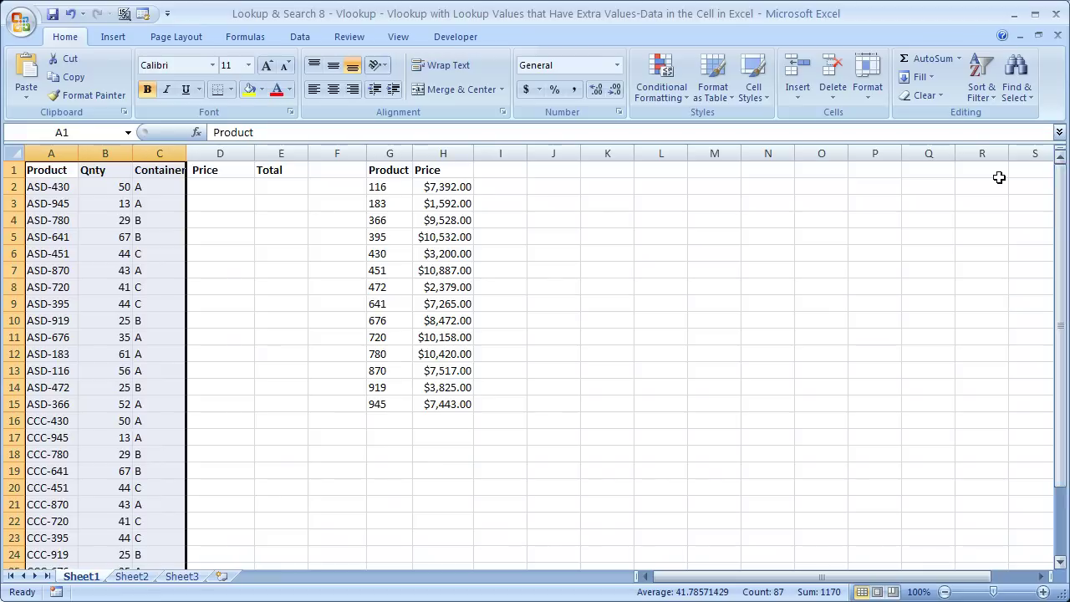
pyautogui.click(49, 215)
# Zoom the sheet to 200%, review codes like CCC-780, and select cell D2.
pyautogui.hotkey('alt', 'v')
pyautogui.press('z')
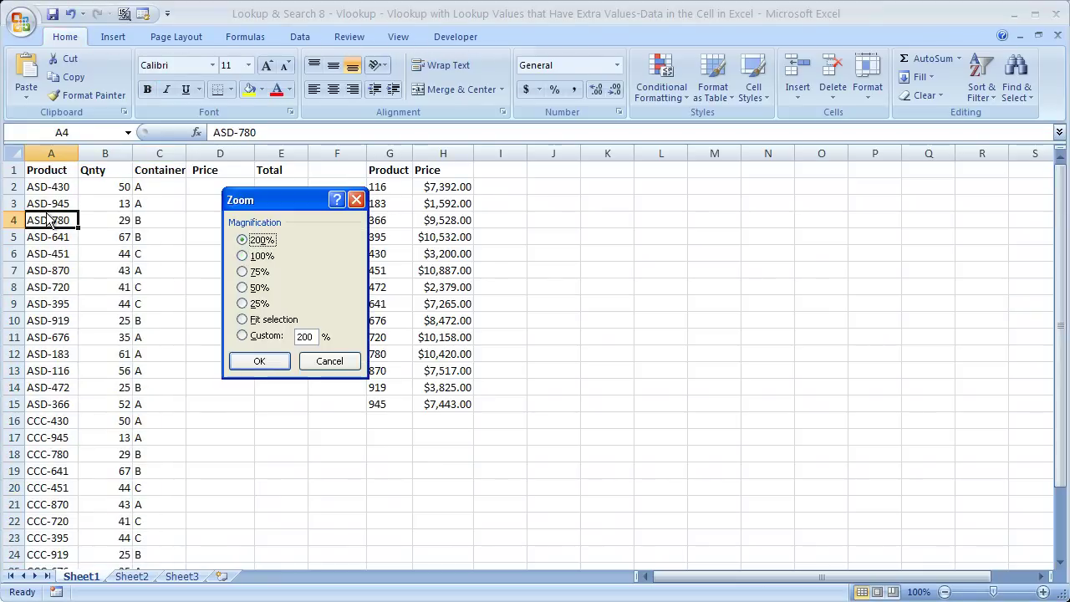
pyautogui.press('2')
pyautogui.press('Return')
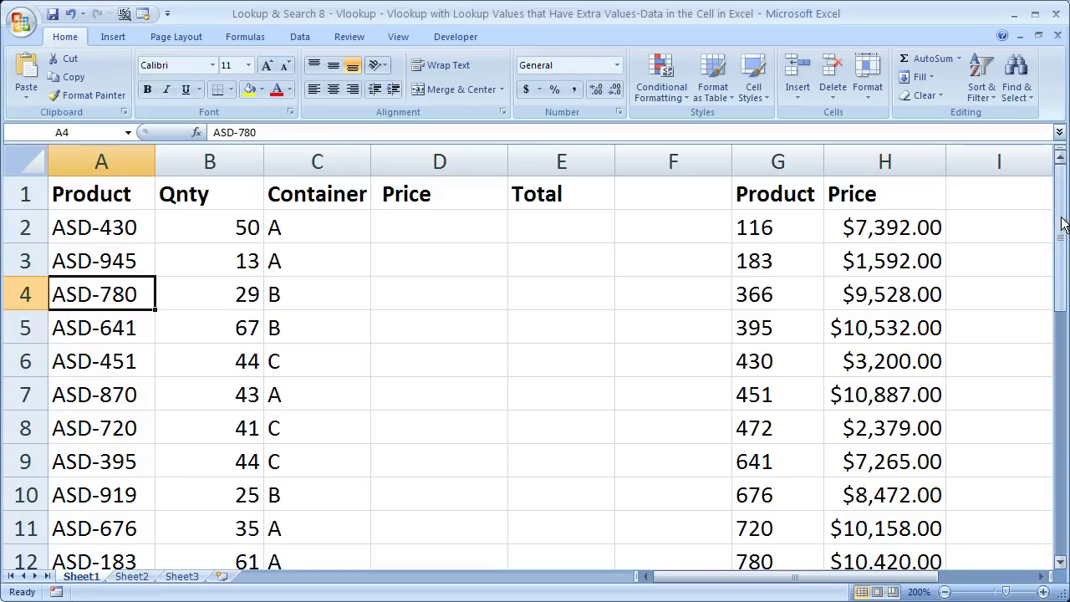
pyautogui.moveTo(1062, 224); pyautogui.dragTo(1062, 325)
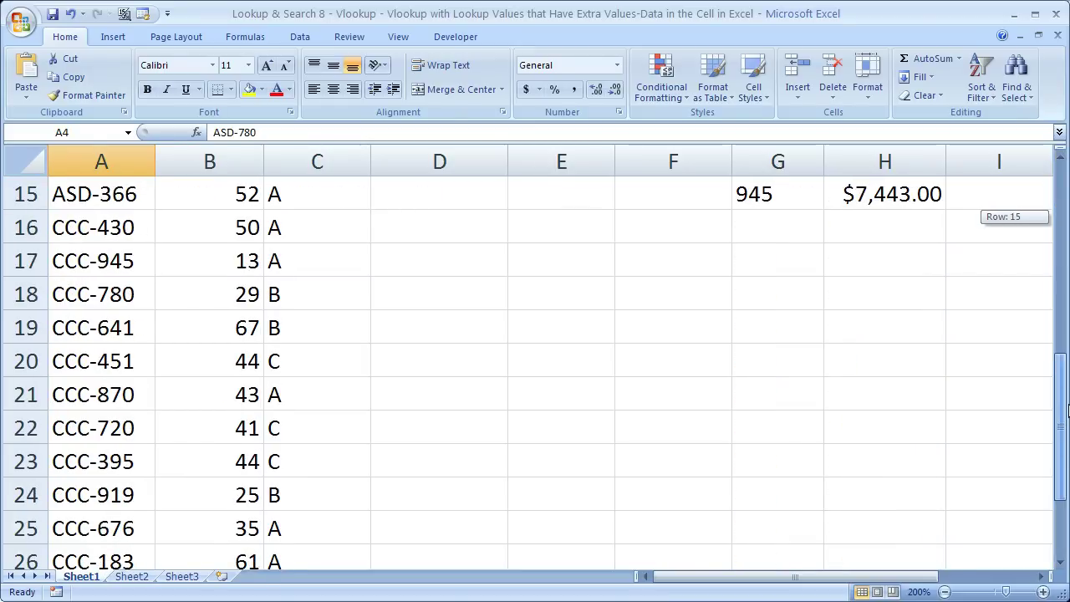
pyautogui.click(71, 297)
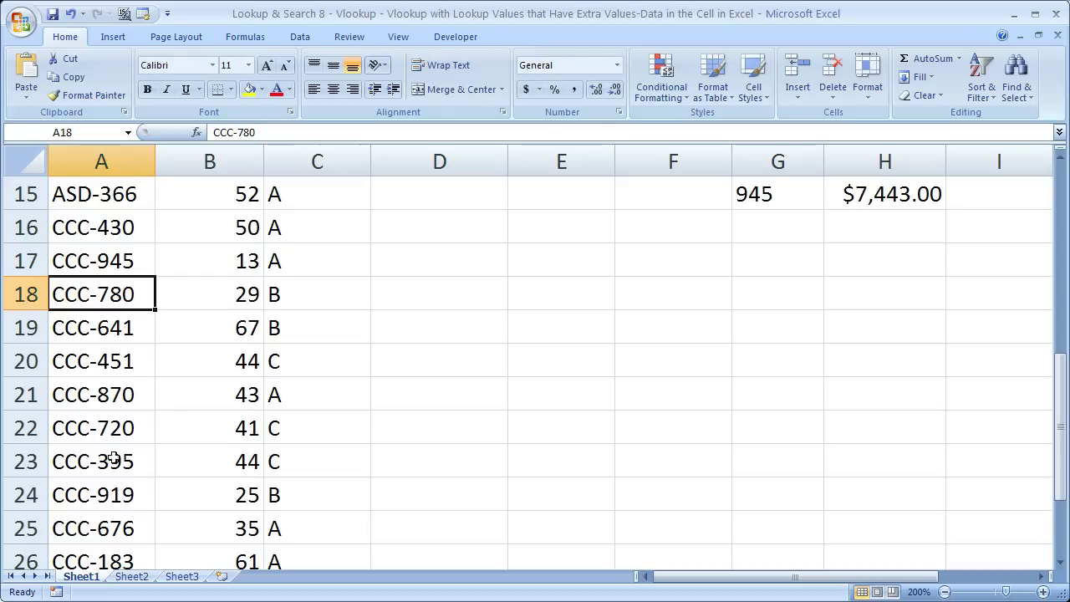
pyautogui.moveTo(1060, 401); pyautogui.dragTo(1060, 209)
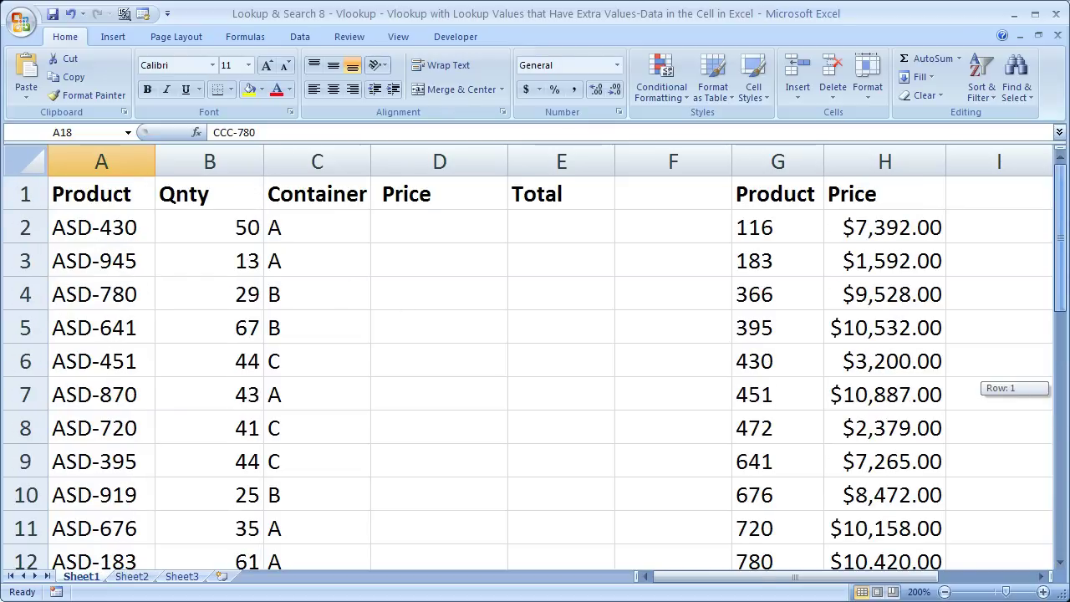
pyautogui.click(433, 225)
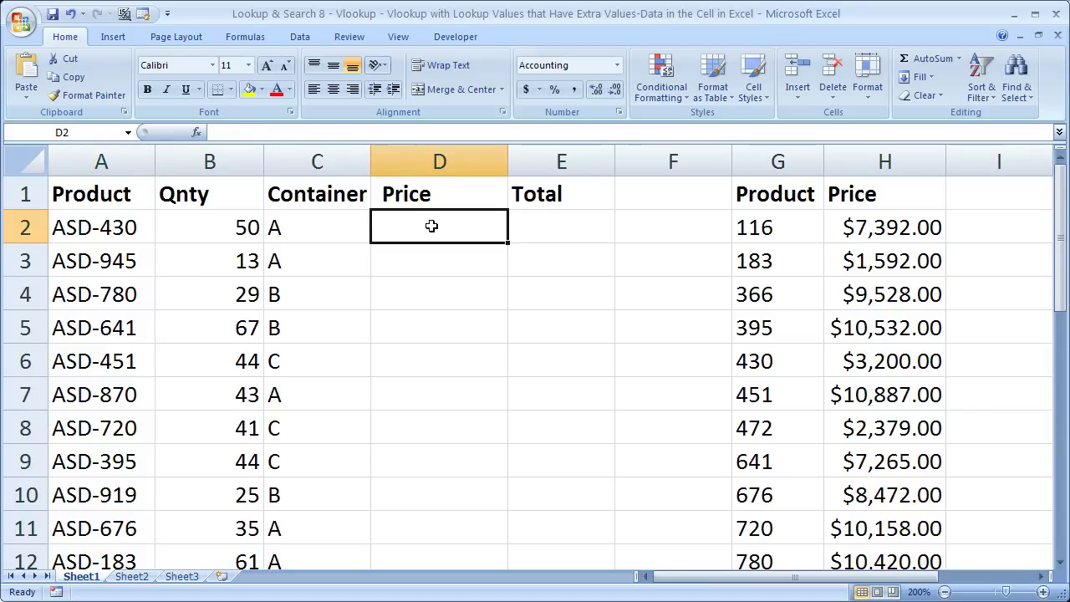
# Begin D2's formula as =vlookup(right( so RIGHT supplies the lookup value.
pyautogui.moveTo(759, 225); pyautogui.dragTo(854, 293)
pyautogui.click(388, 227)
pyautogui.write('=vlook')
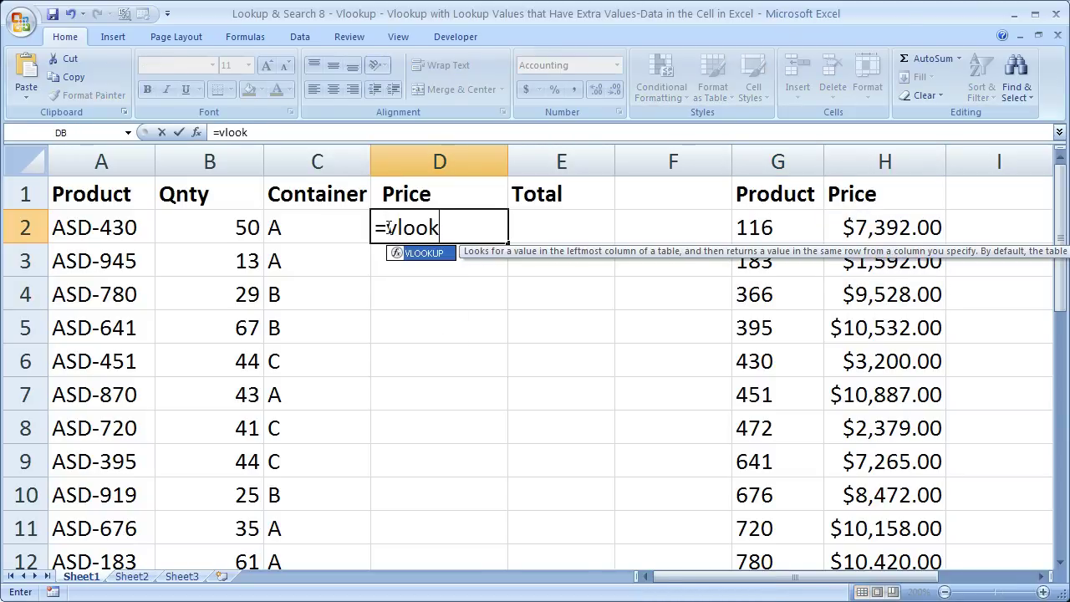
pyautogui.write('up(')
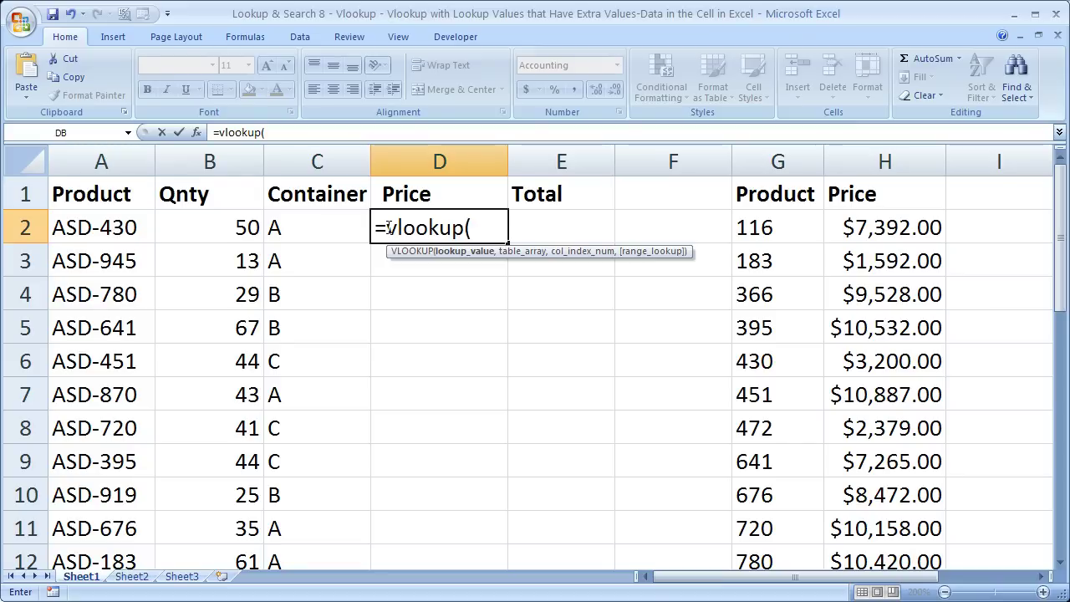
pyautogui.click(97, 226)
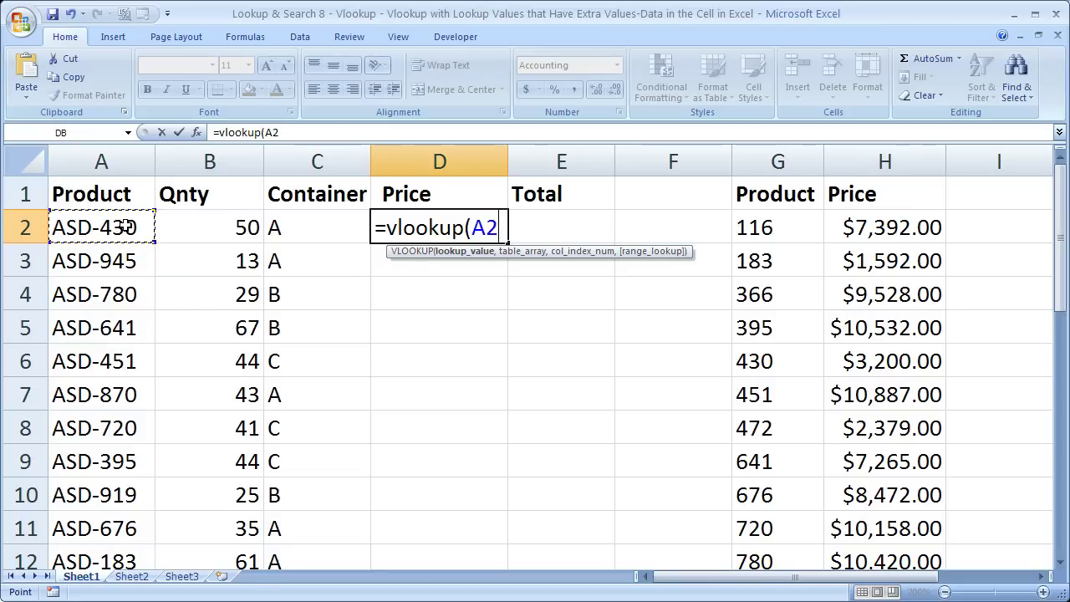
pyautogui.press('BackSpace')
pyautogui.press('BackSpace')
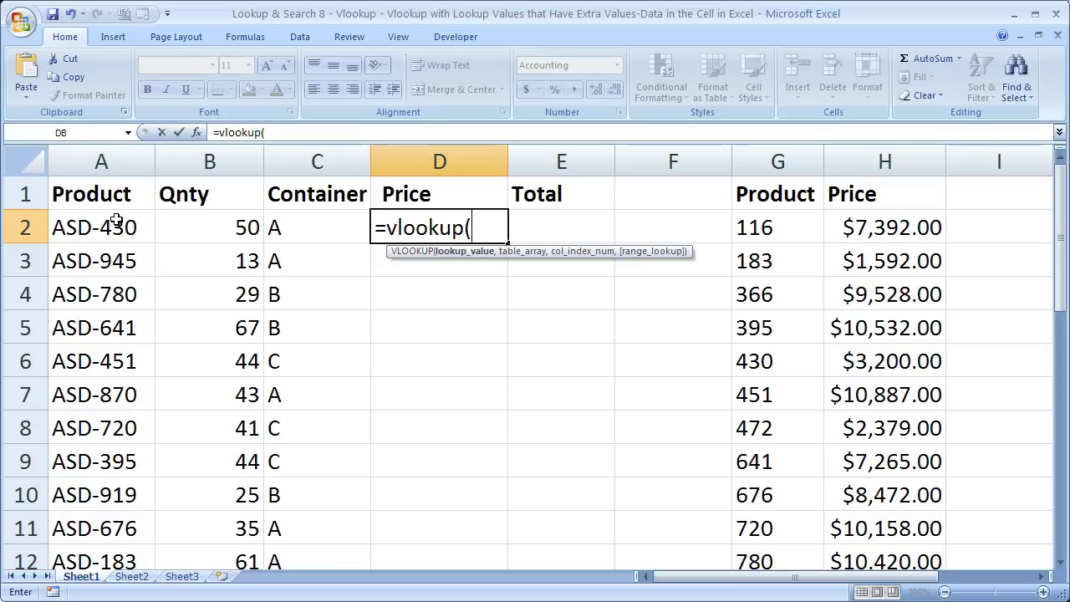
pyautogui.write('ri')
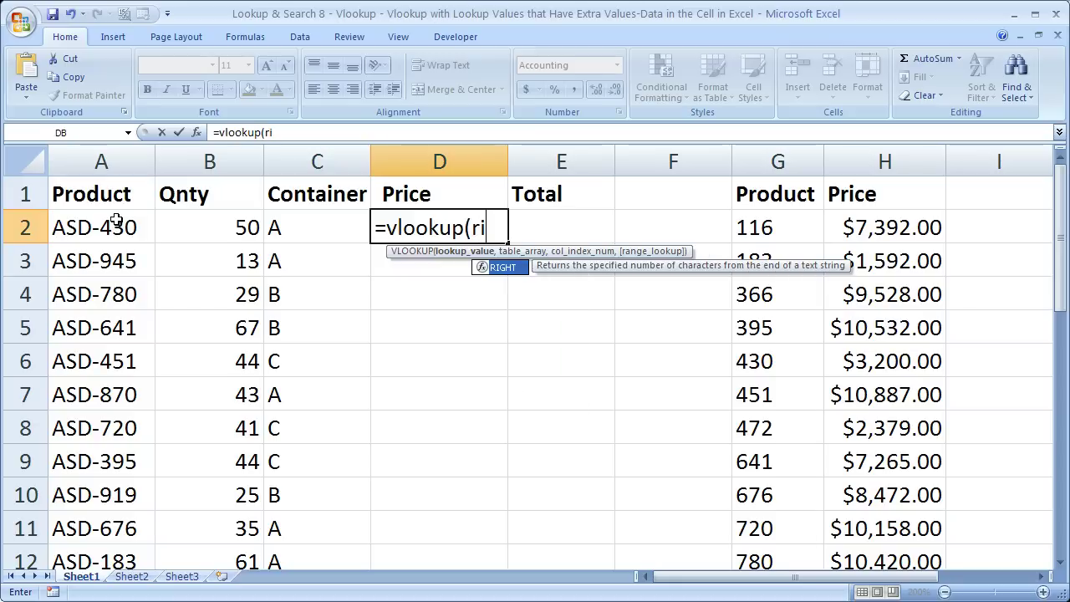
pyautogui.write('ght')
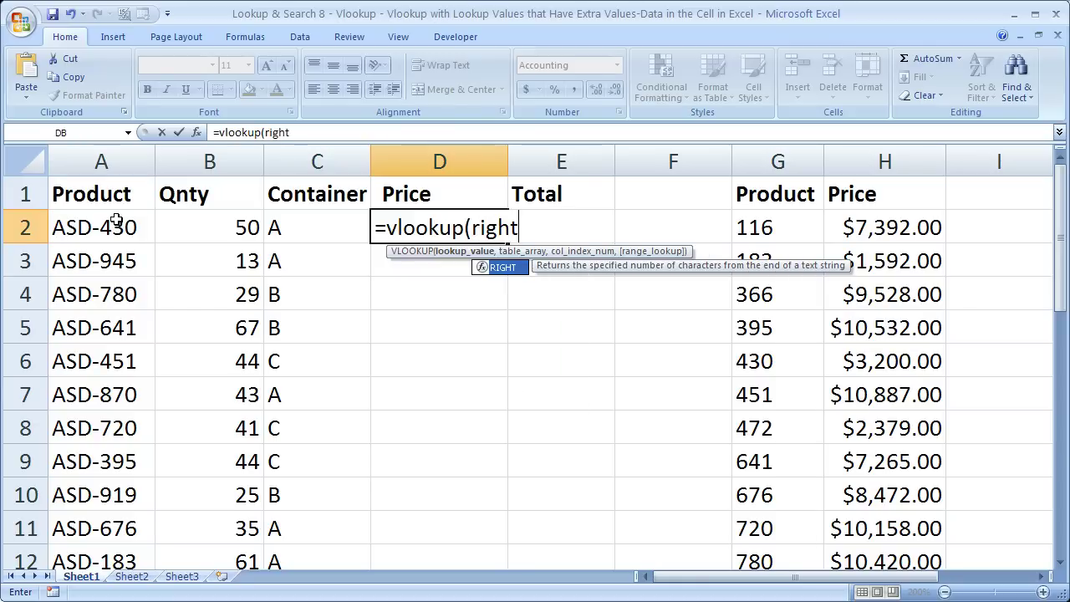
pyautogui.write('(')
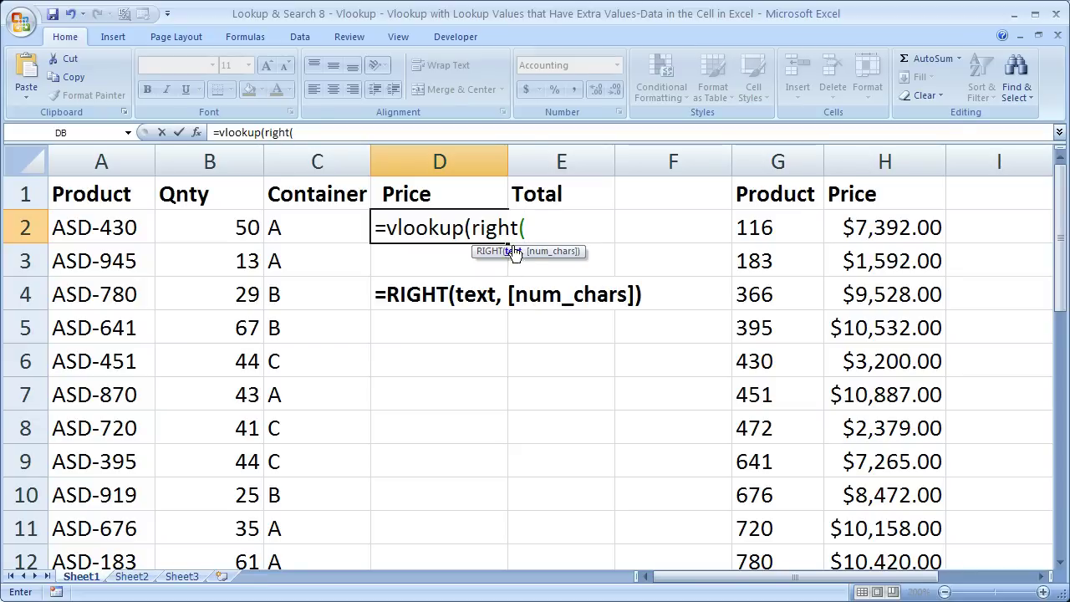
# Complete the lookup value as RIGHT(A2,3) inside the VLOOKUP.
pyautogui.click(83, 227)
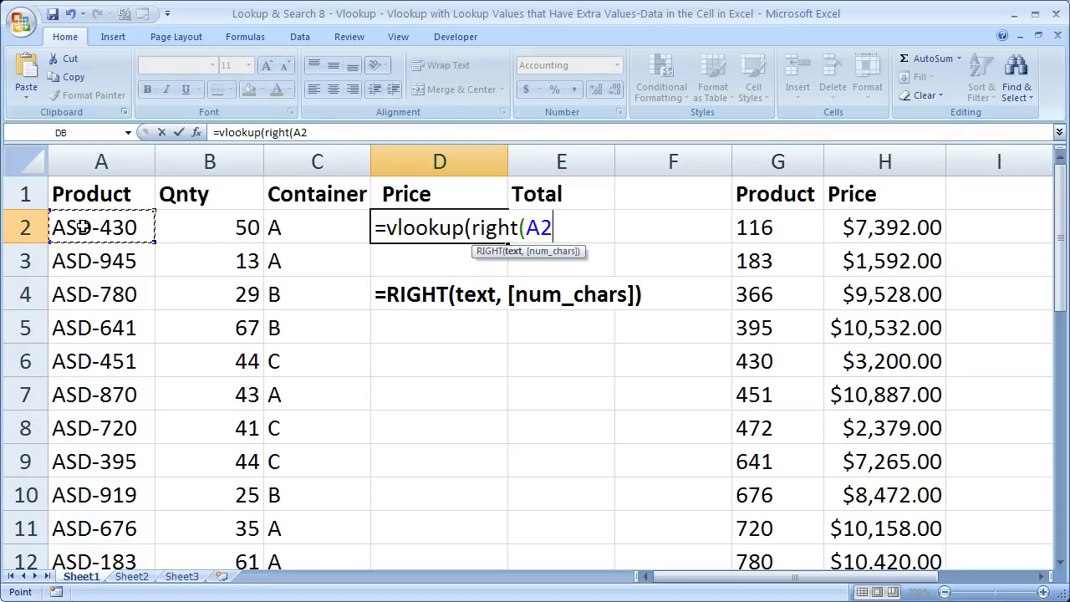
pyautogui.write(',')
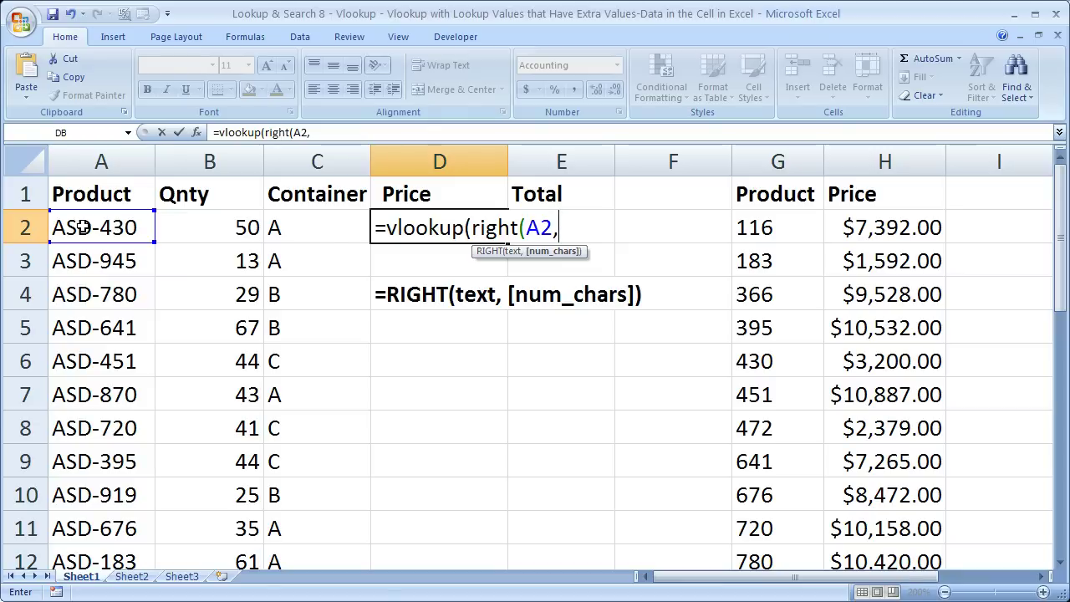
pyautogui.write('3)')
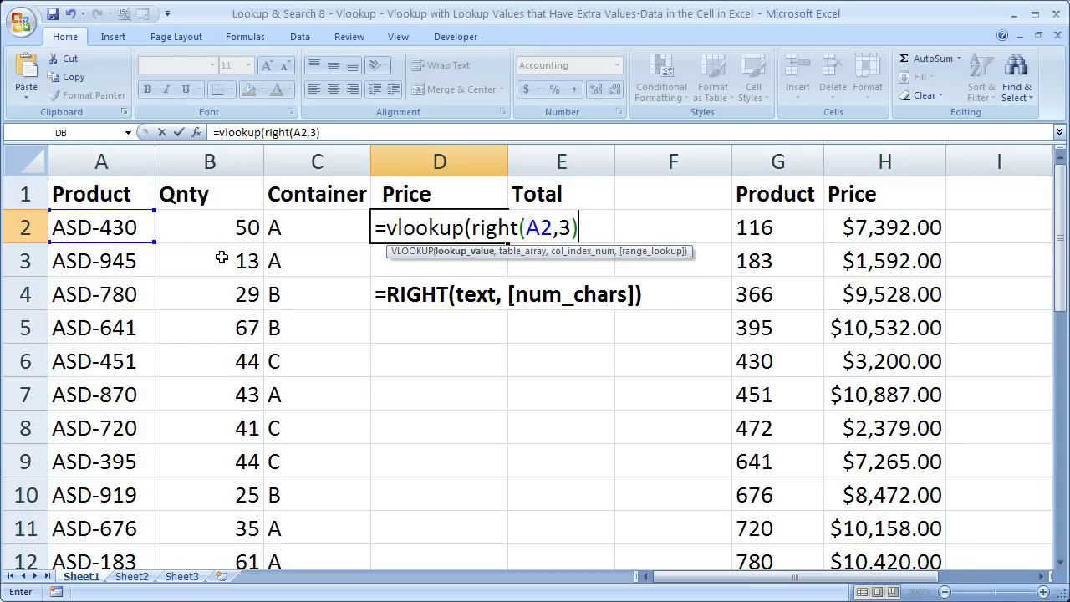
pyautogui.moveTo(470, 229); pyautogui.dragTo(574, 232)
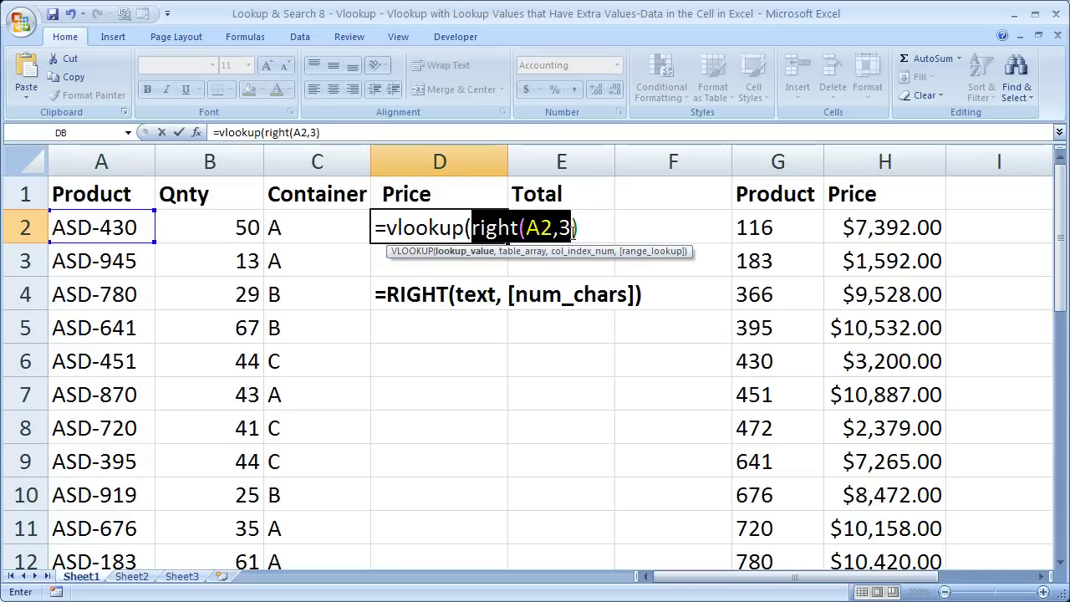
pyautogui.click(575, 231)
pyautogui.hotkey('shift', 'Left')
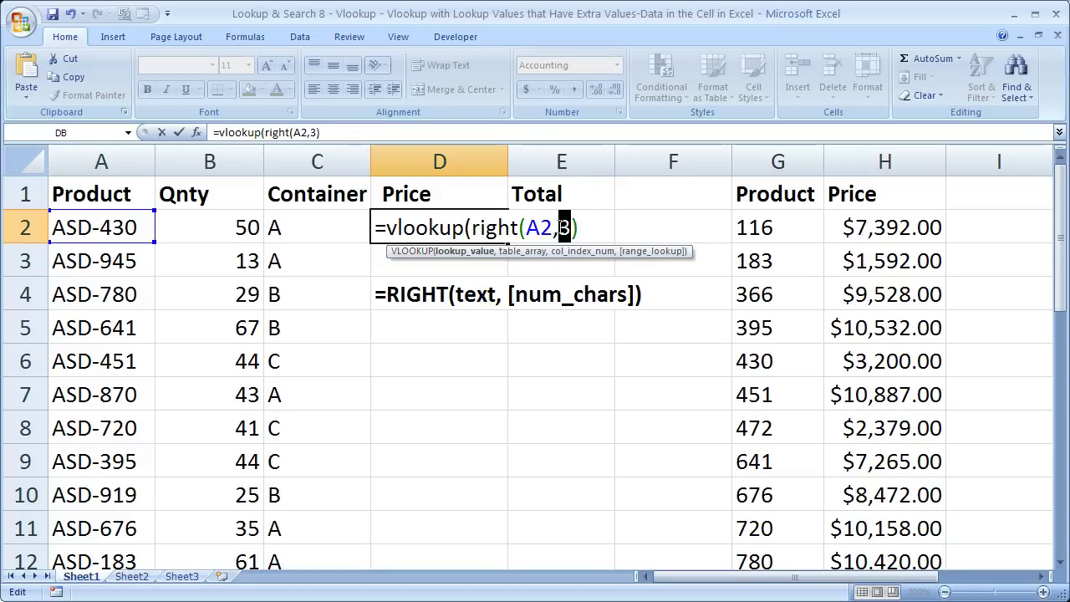
pyautogui.click(579, 228)
# Add the absolute range $G$2:$H$15, column 2 and FALSE, then commit the formula.
pyautogui.write(',')
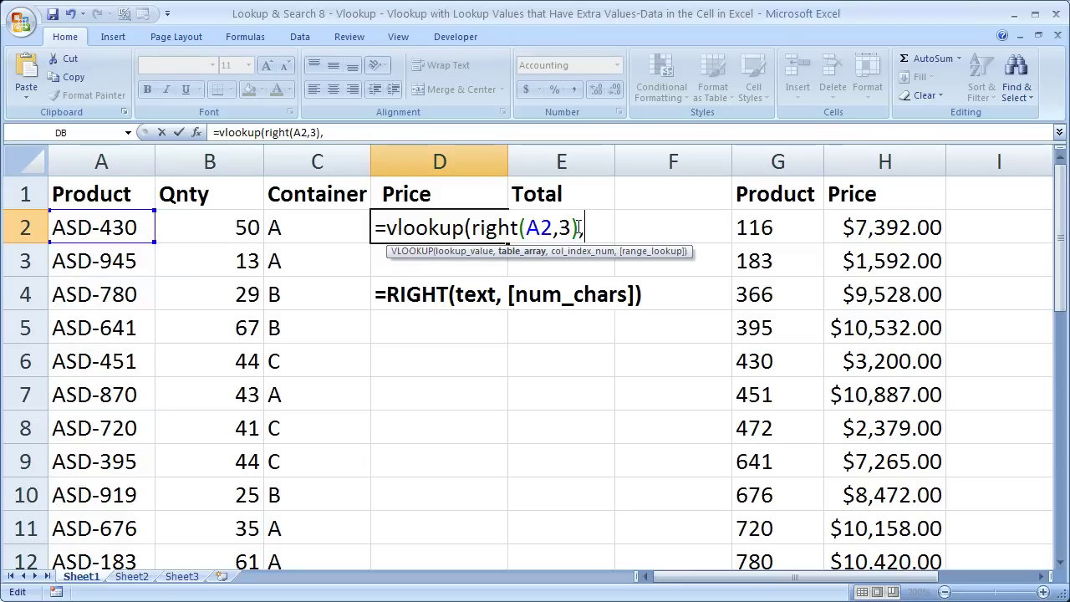
pyautogui.moveTo(793, 233); pyautogui.dragTo(886, 502)
pyautogui.moveTo(1051, 339); pyautogui.dragTo(1060, 243)
pyautogui.press('F4')
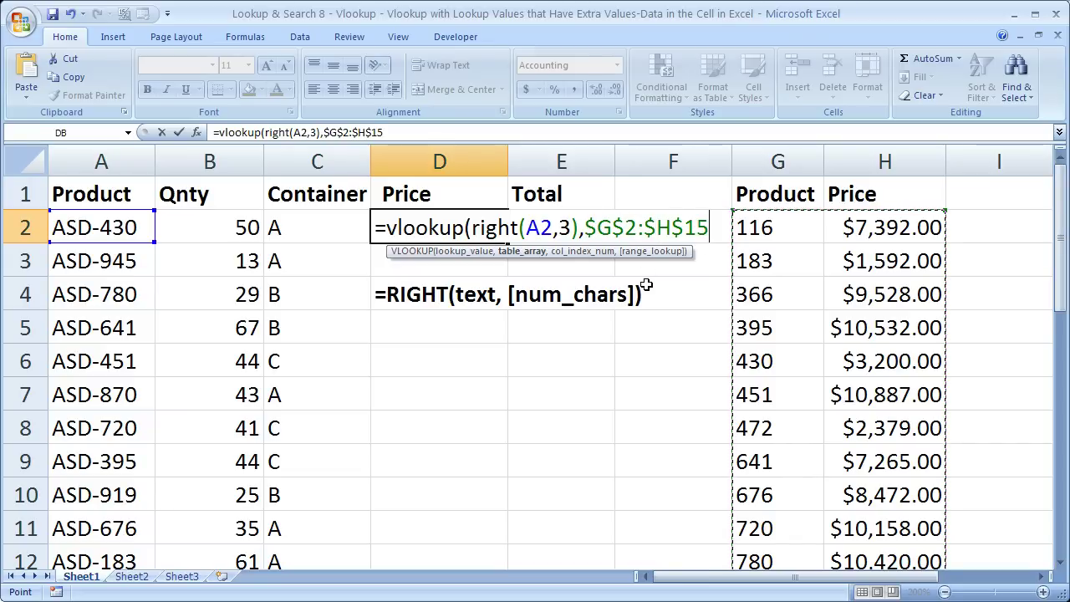
pyautogui.write(',')
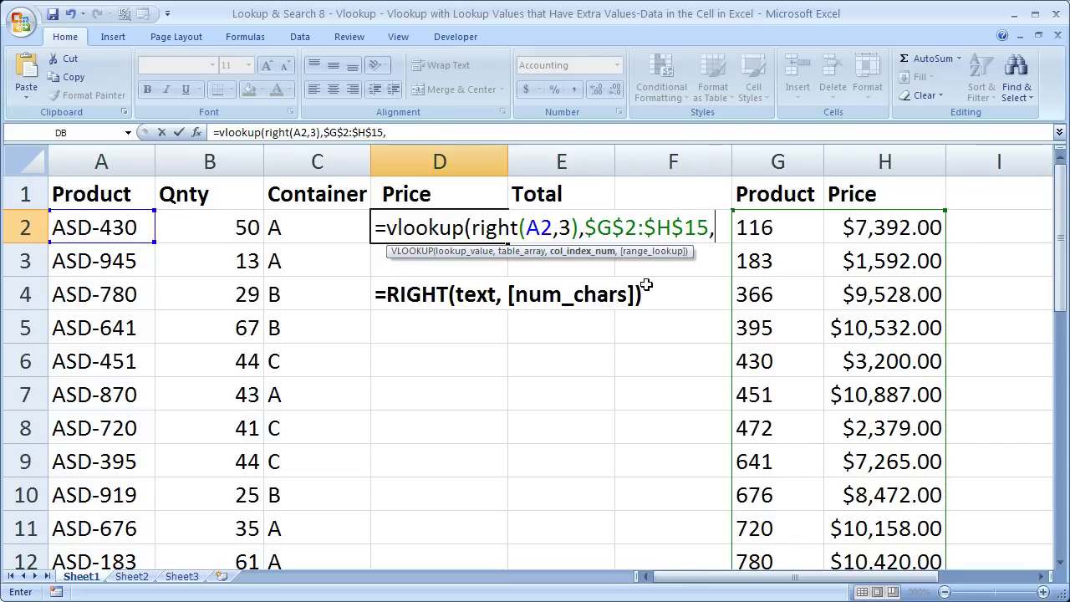
pyautogui.write('2')
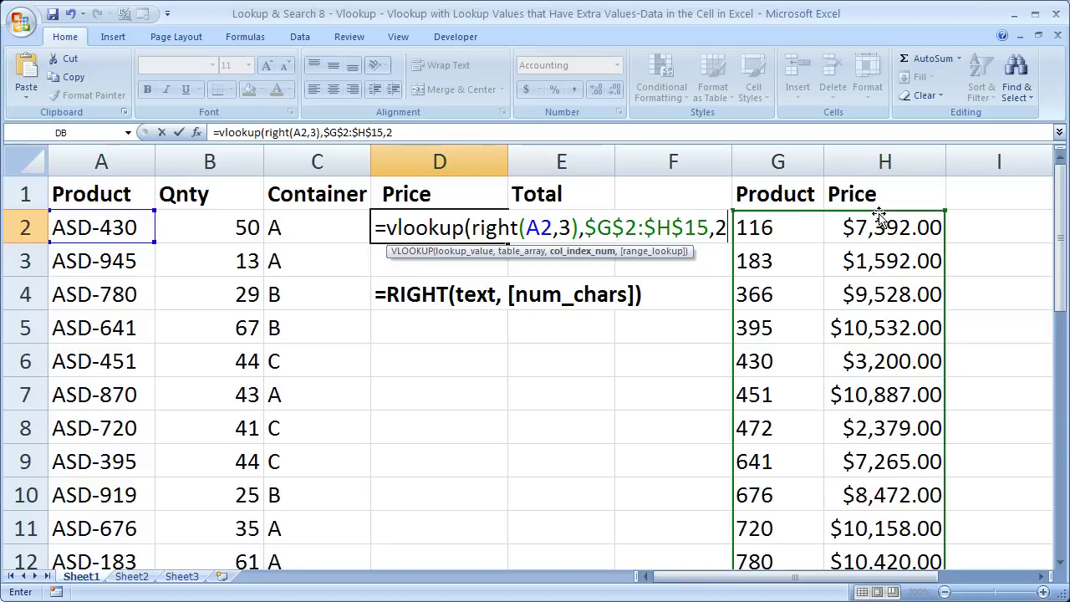
pyautogui.write(',')
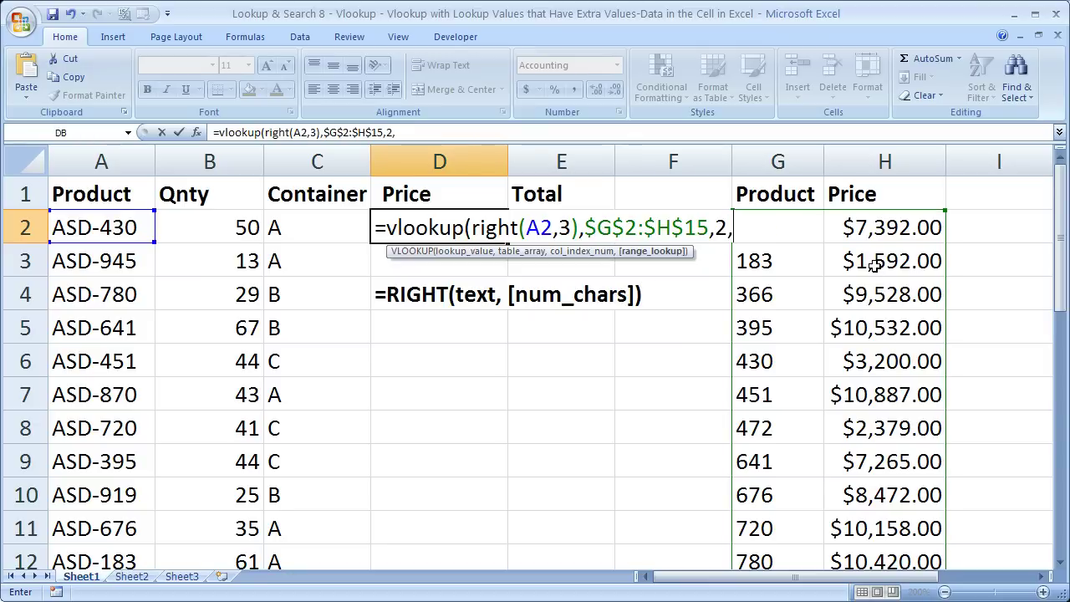
pyautogui.write('fa')
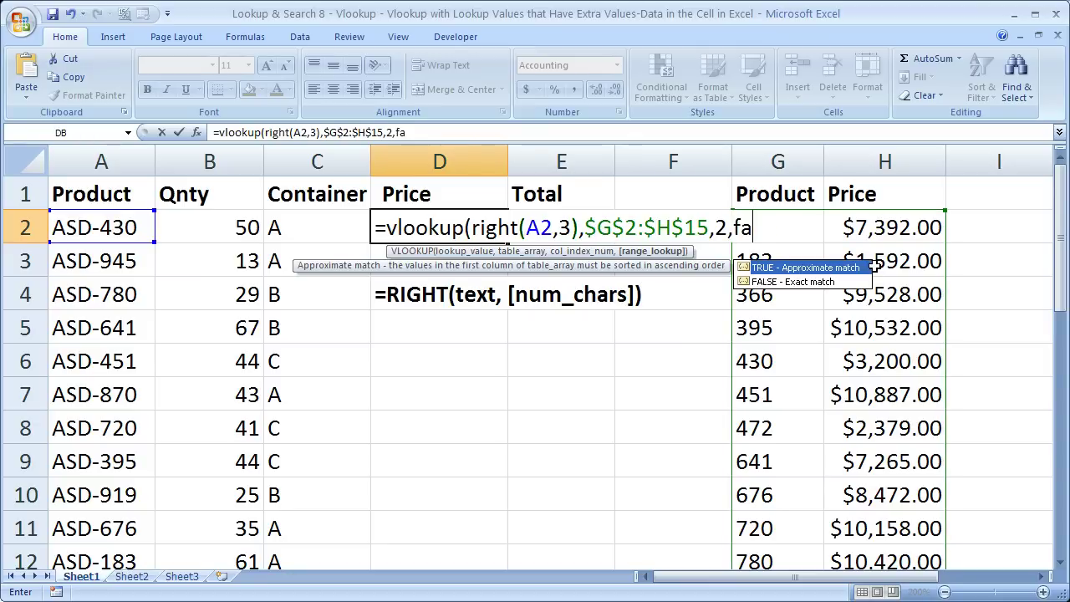
pyautogui.write('lse)')
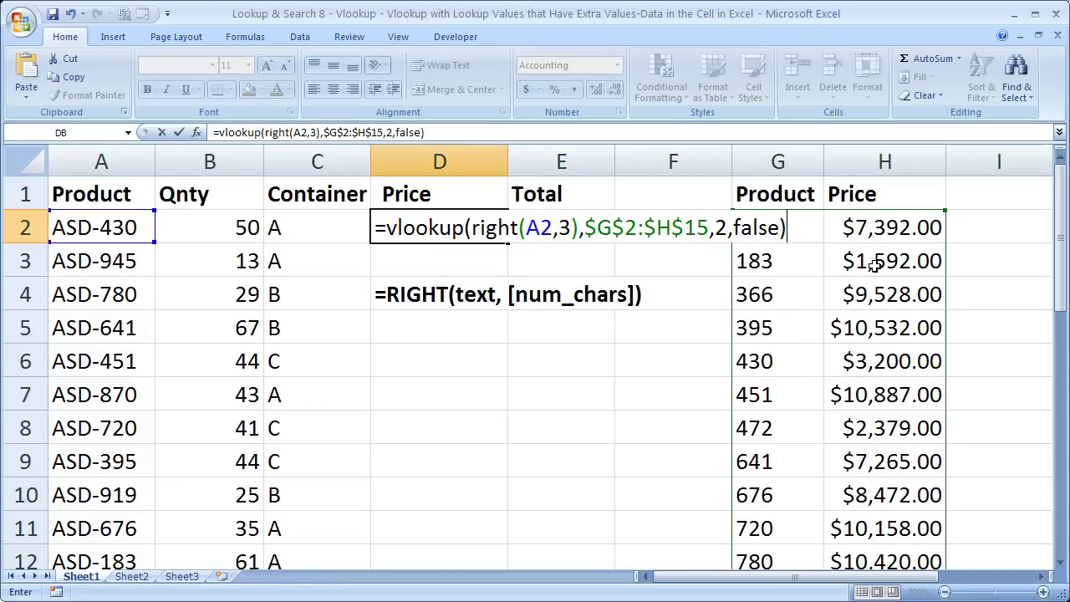
pyautogui.press('Return')
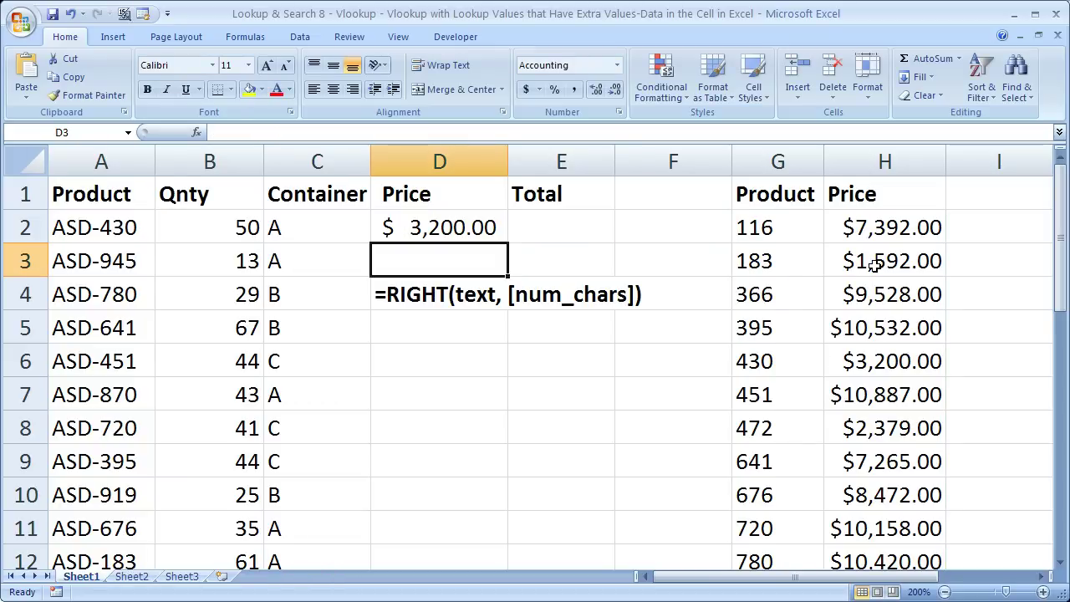
# Verify D2's $3,200.00 result against code 430 in the lookup table.
pyautogui.click(421, 225)
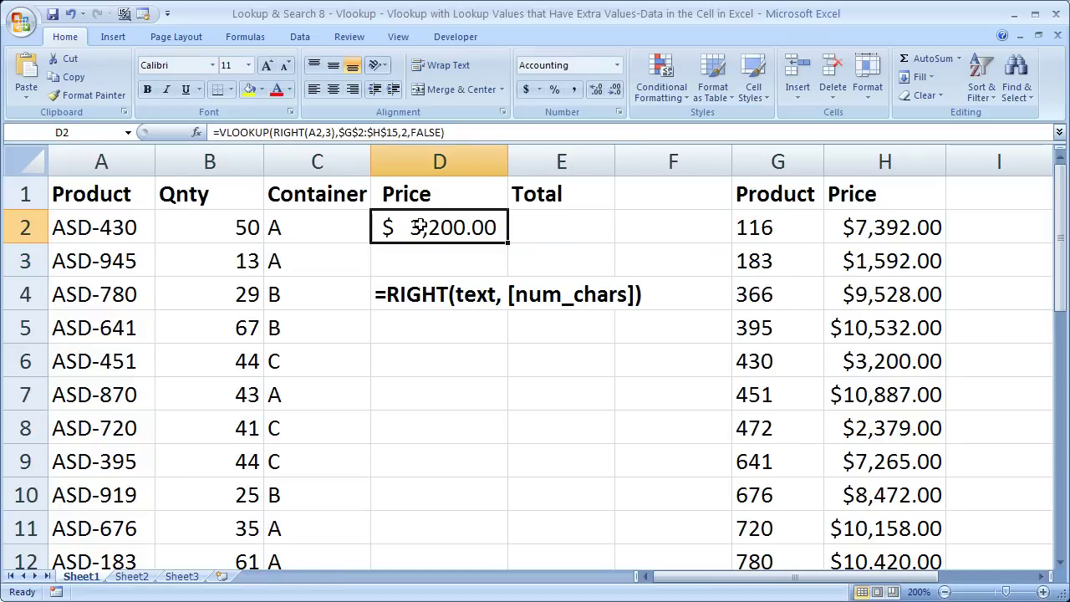
pyautogui.click(128, 227)
pyautogui.click(421, 229)
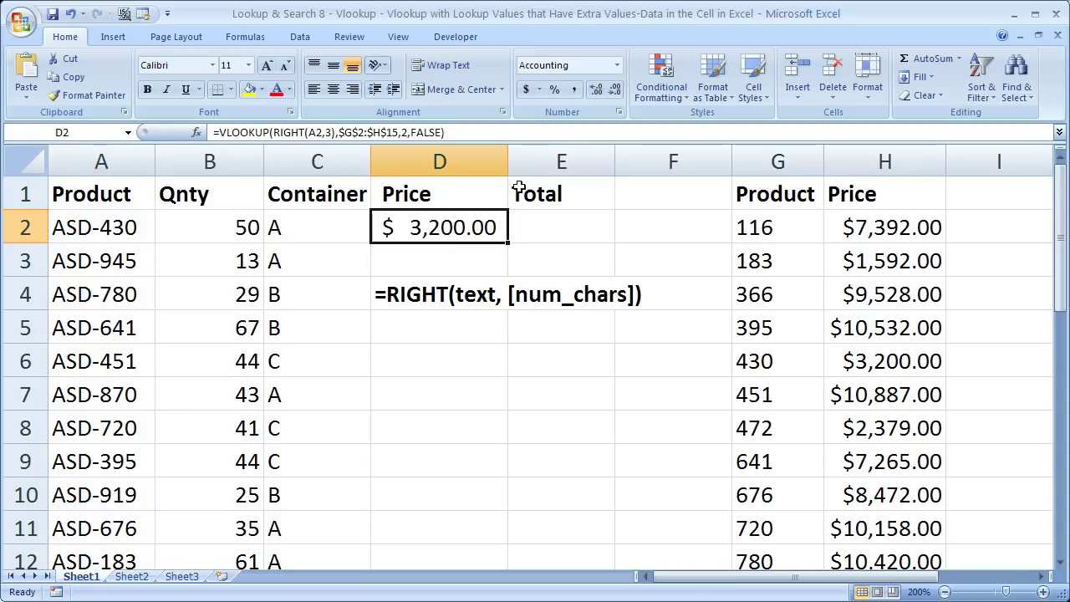
pyautogui.moveTo(1062, 205); pyautogui.dragTo(1062, 231)
pyautogui.moveTo(787, 310); pyautogui.dragTo(879, 296)
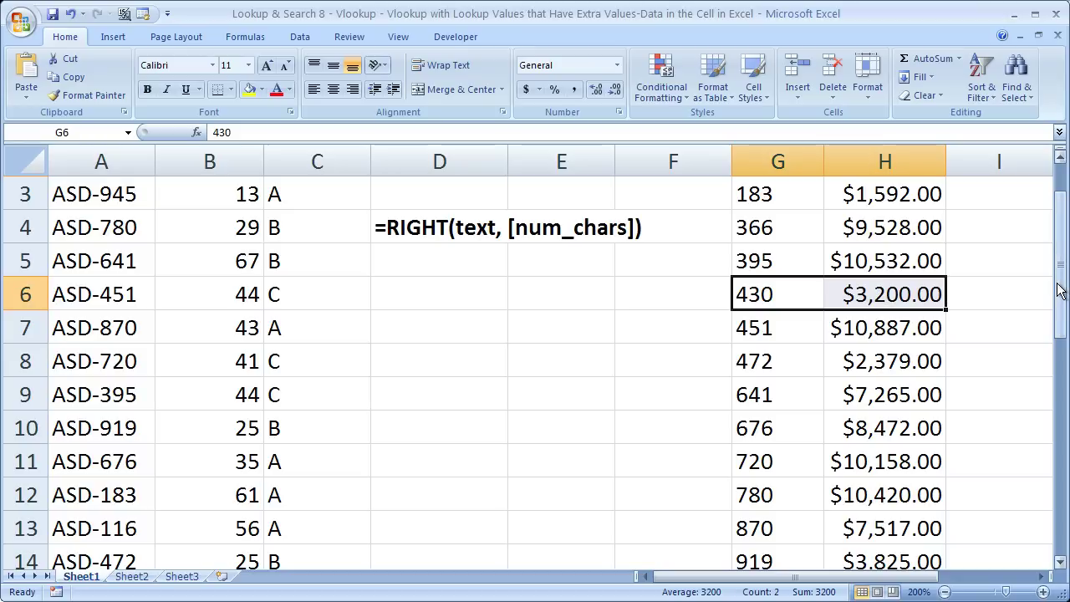
pyautogui.moveTo(1060, 290); pyautogui.dragTo(1060, 269)
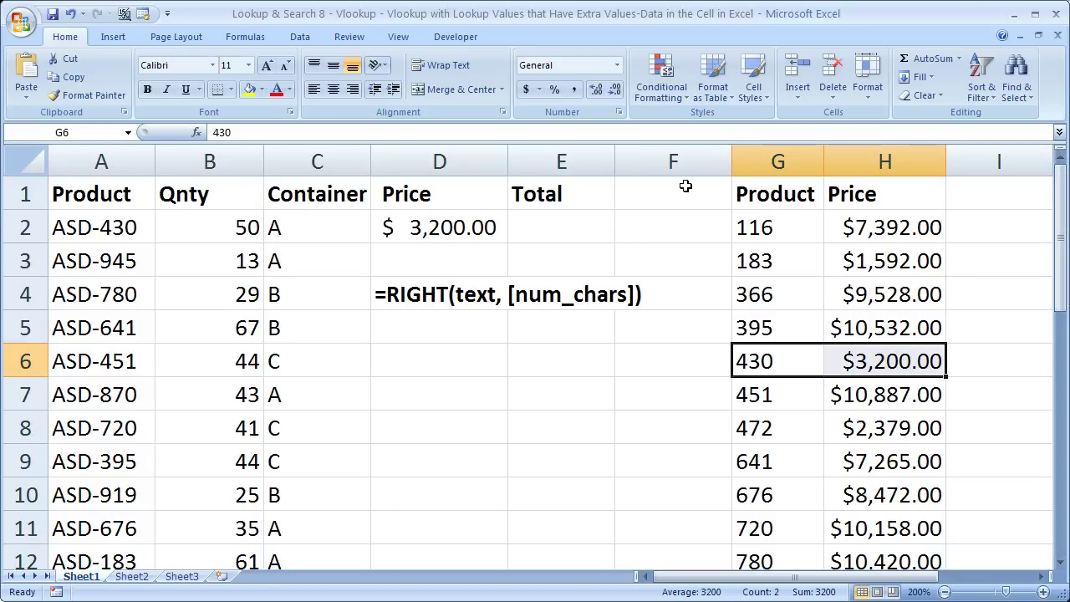
# Copy D2's formula into D3, returning $7,443.00 for ASD-945, and compare both formulas.
pyautogui.click(471, 221)
pyautogui.moveTo(508, 243); pyautogui.dragTo(507, 262)
pyautogui.click(413, 249)
pyautogui.click(412, 240)
pyautogui.click(413, 257)
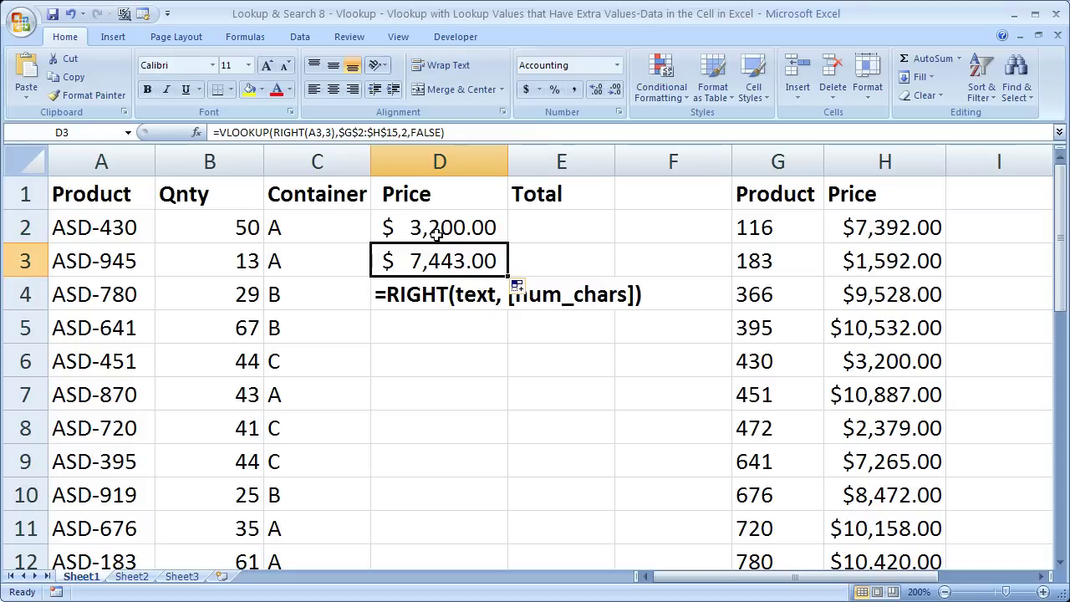
pyautogui.click(415, 292)
# Move the RIGHT note to E4 and fill the price formula down column D to row 29.
pyautogui.moveTo(415, 309); pyautogui.dragTo(516, 297)
pyautogui.click(480, 259)
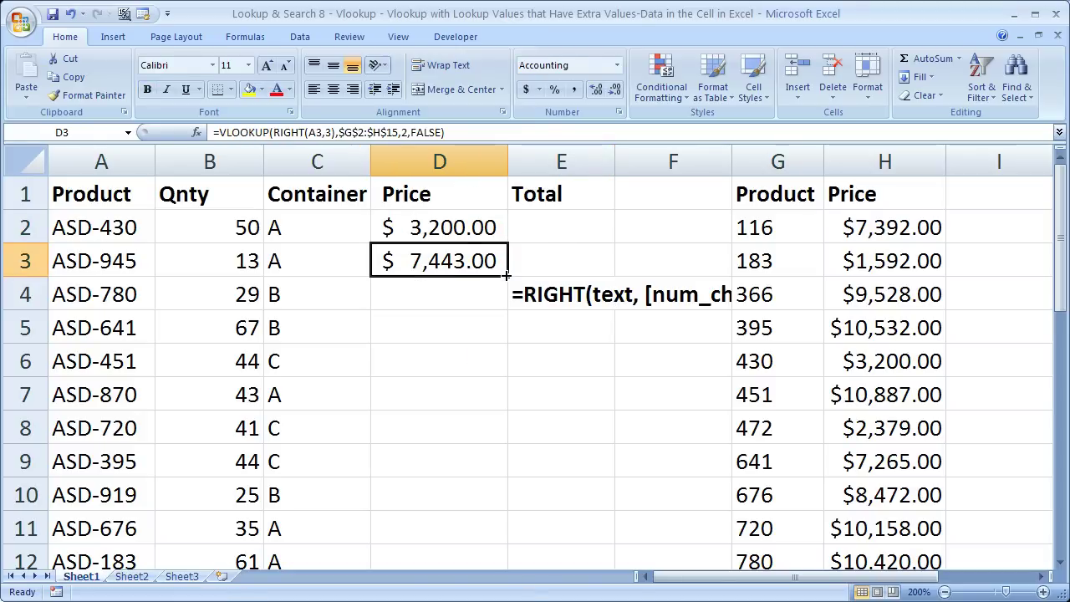
pyautogui.doubleClick(506, 274)
pyautogui.moveTo(1061, 249); pyautogui.dragTo(1062, 472)
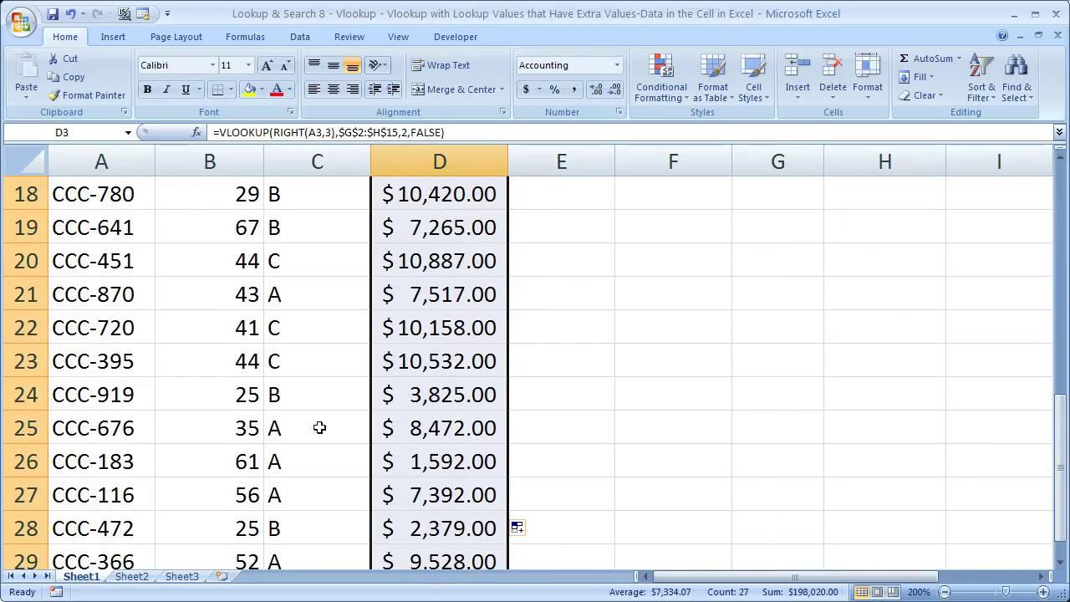
pyautogui.moveTo(1057, 364); pyautogui.dragTo(1063, 201)
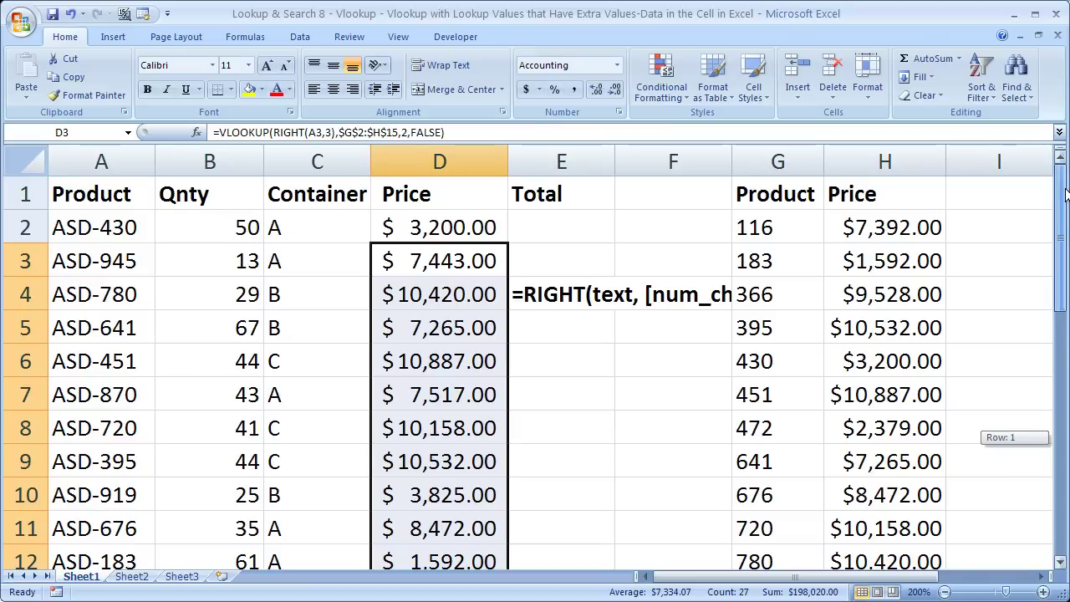
pyautogui.doubleClick(438, 224)
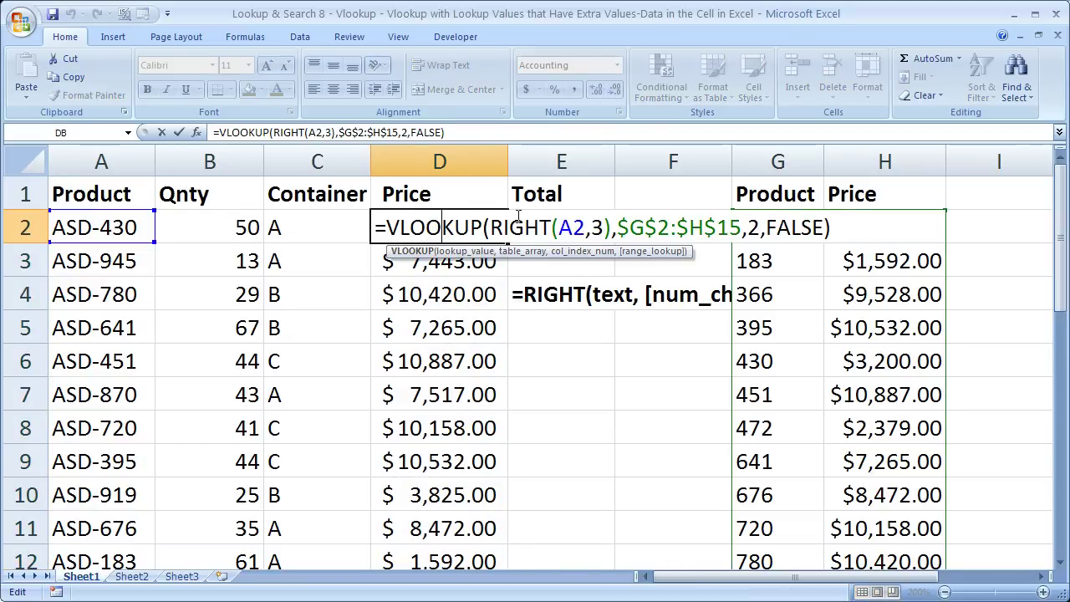
pyautogui.moveTo(490, 227); pyautogui.dragTo(612, 235)
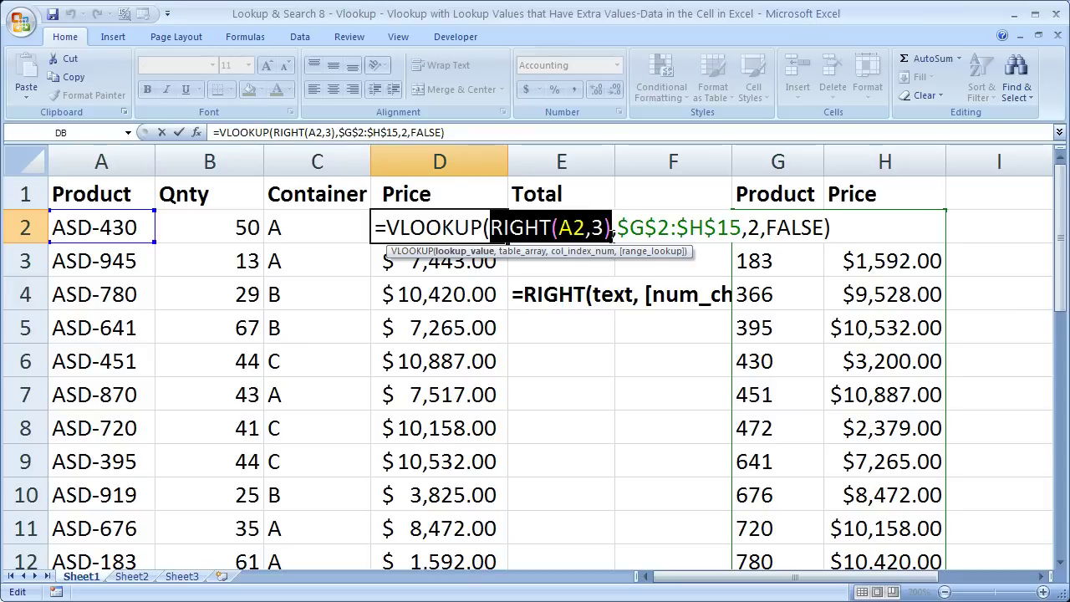
pyautogui.click(586, 230)
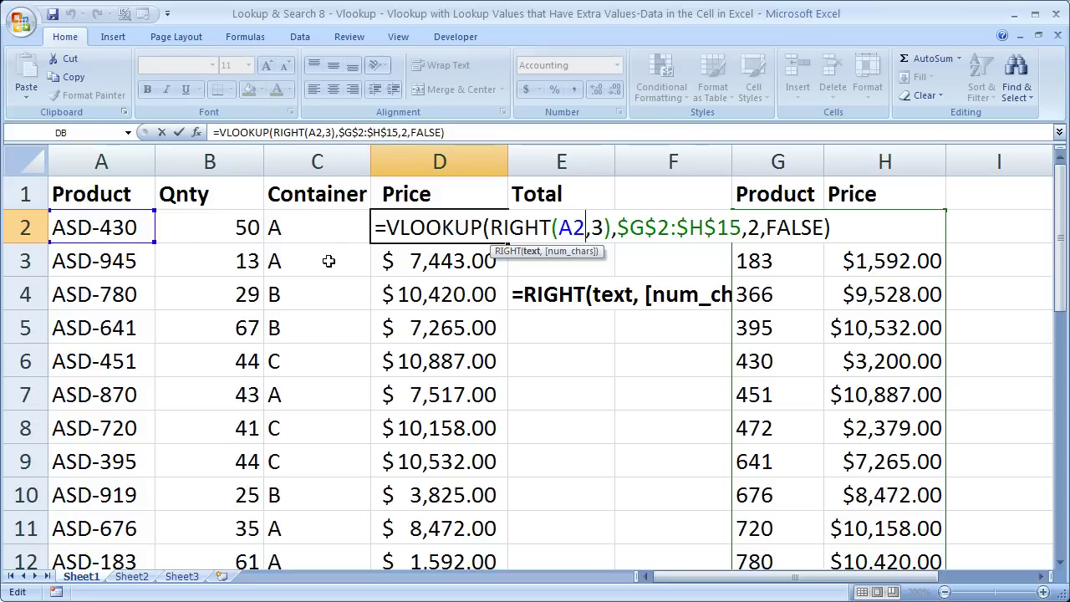
pyautogui.doubleClick(548, 228)
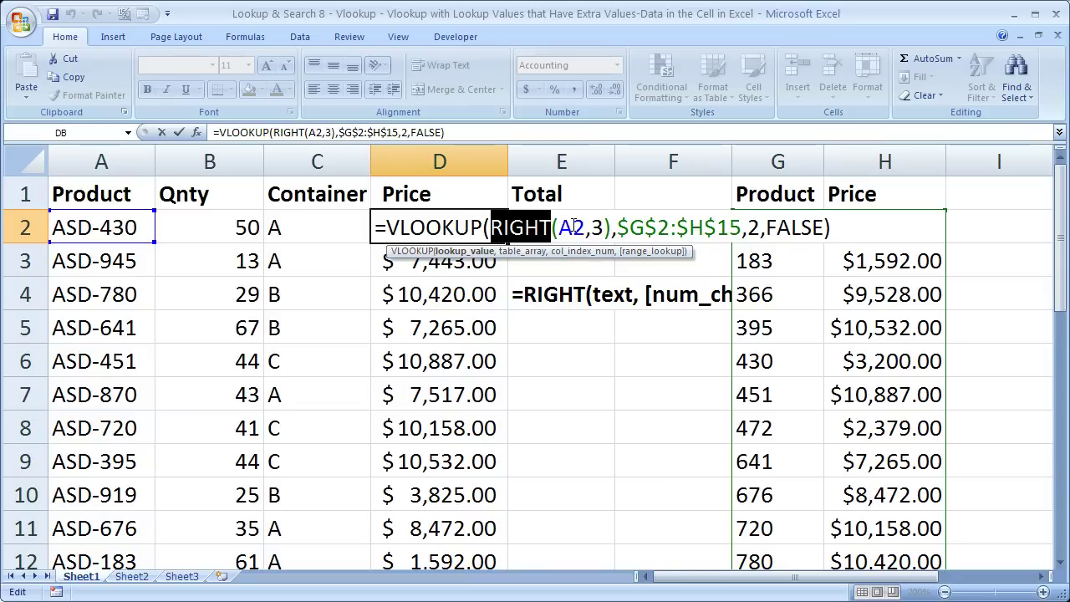
pyautogui.click(484, 224)
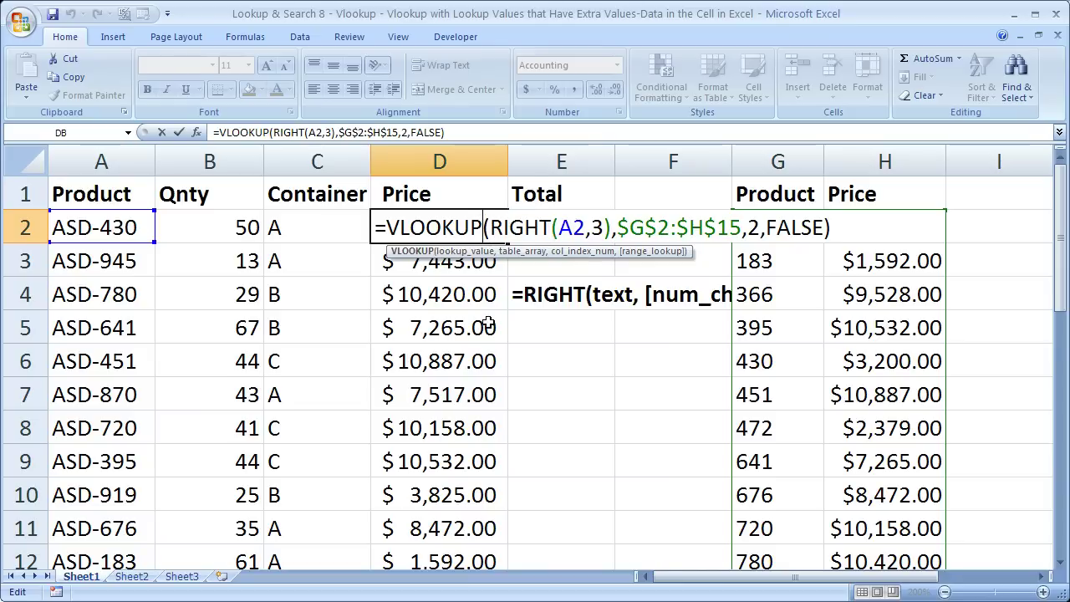